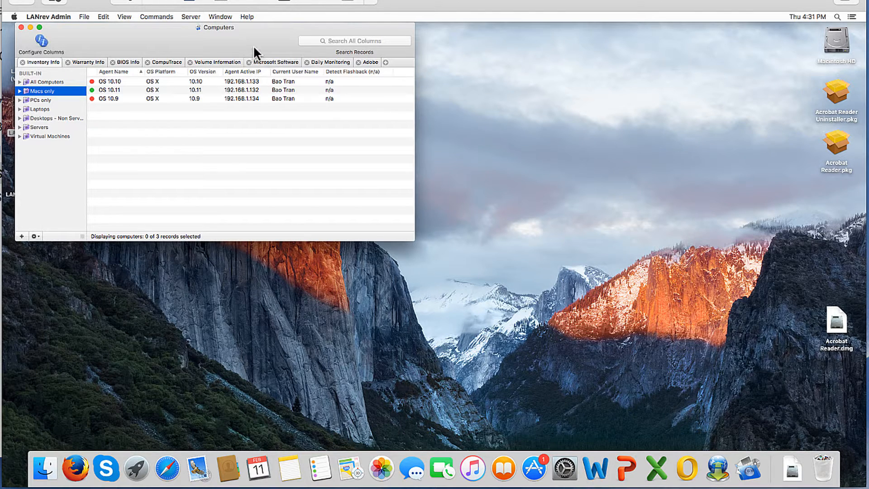
Step: Switch to LANrev InstallEase and choose to create the installer package manually
drag(256, 45, 322, 42)
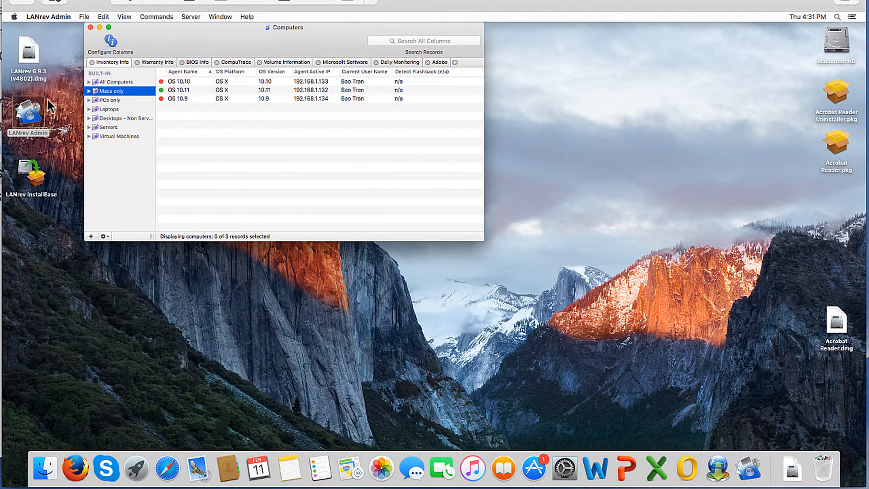
double_click(26, 170)
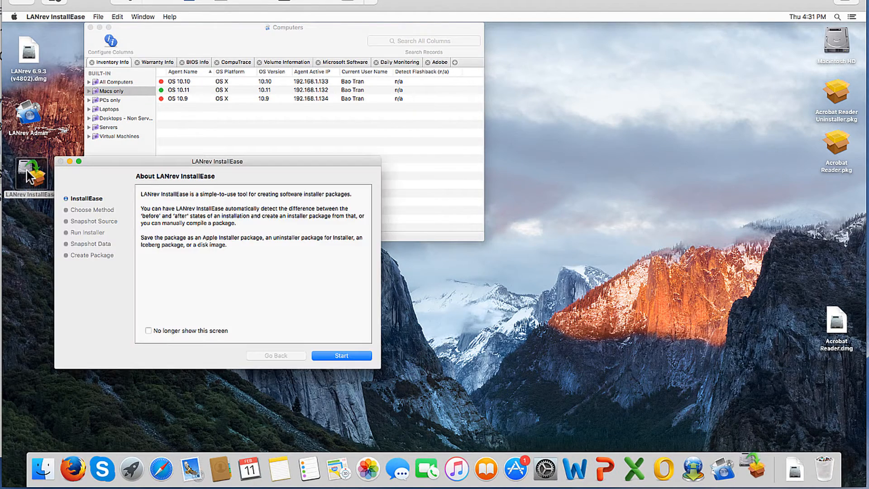
drag(219, 160, 276, 56)
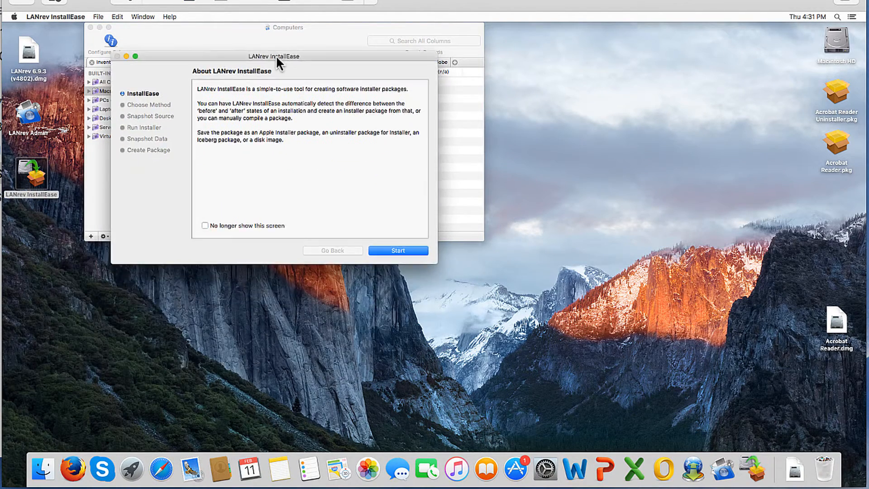
click(388, 250)
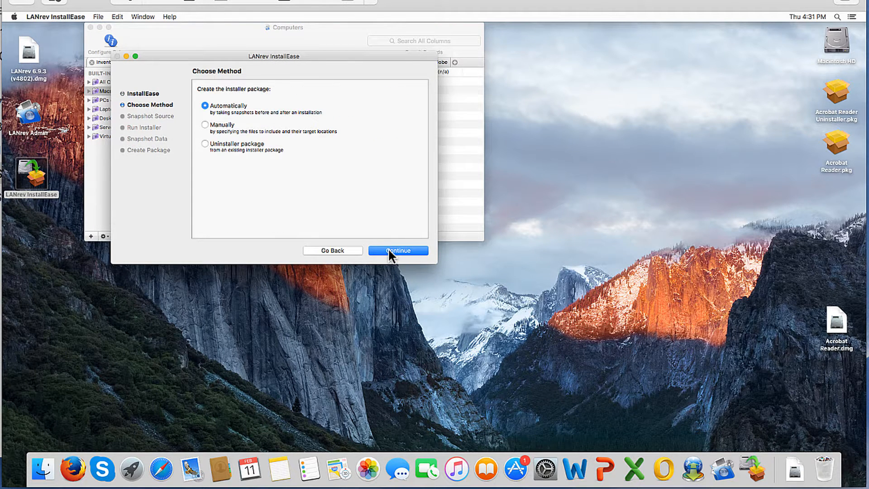
click(210, 127)
Step: Add Adobe Reader from the Mac's Applications folder to the installation root of the manual package
click(43, 470)
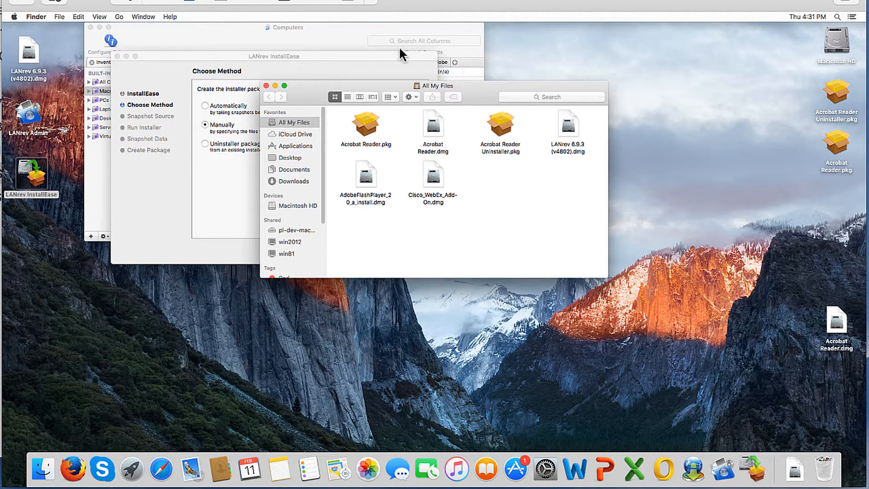
click(296, 147)
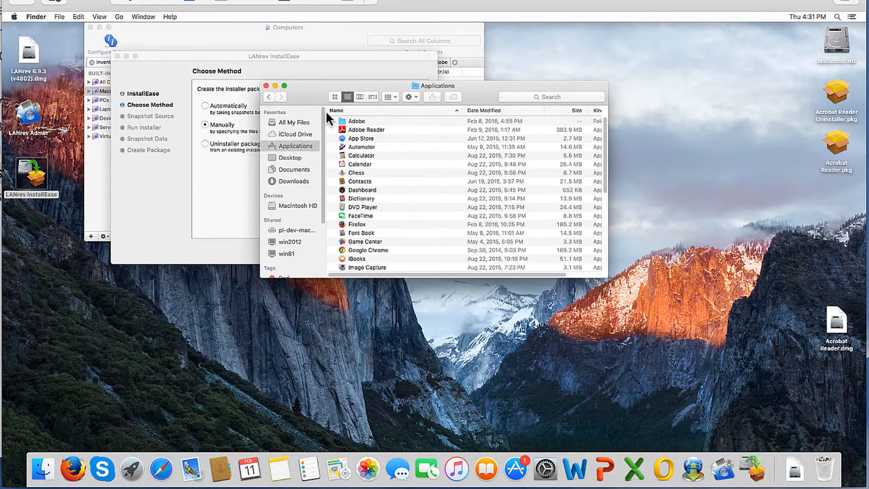
drag(327, 105, 490, 222)
click(338, 225)
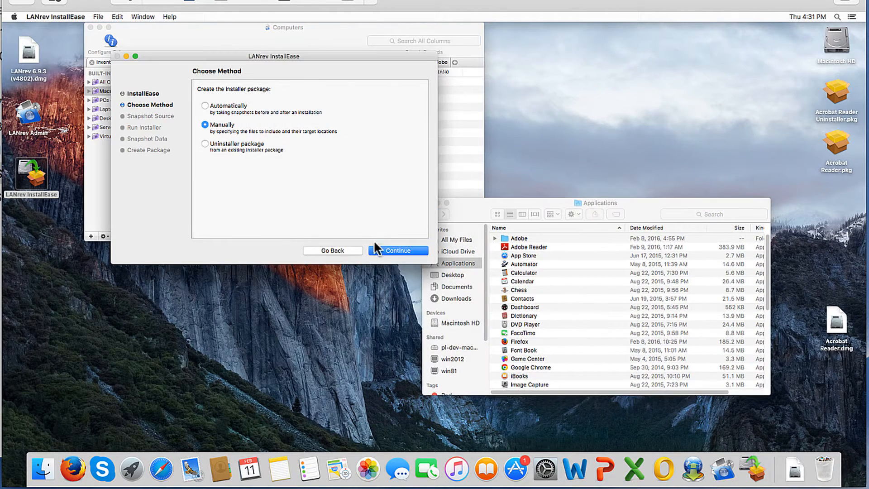
click(389, 251)
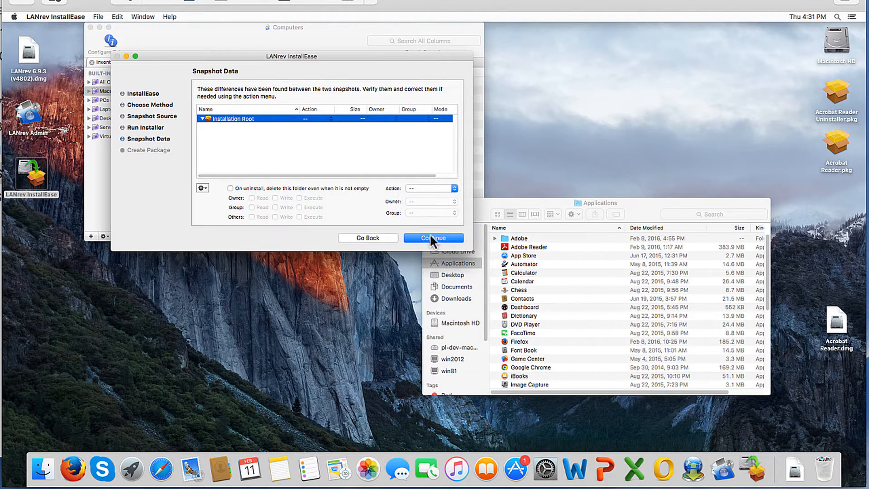
click(532, 246)
drag(532, 245, 276, 145)
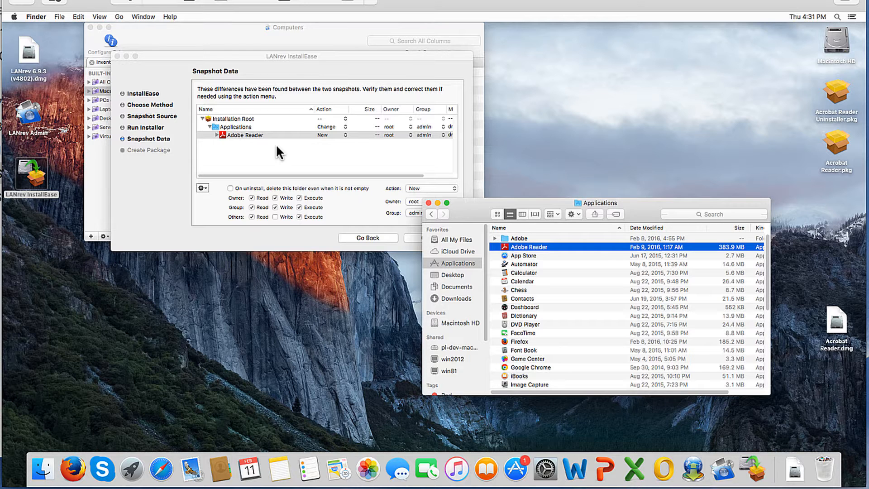
click(243, 149)
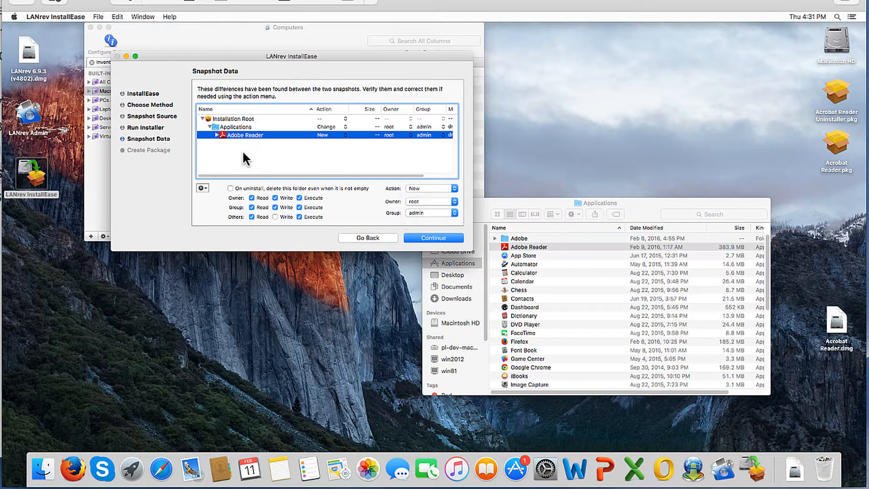
Step: Proceed to the choice of installer package formats, and quit InstallEase without creating the package, discarding the snapshot
click(434, 238)
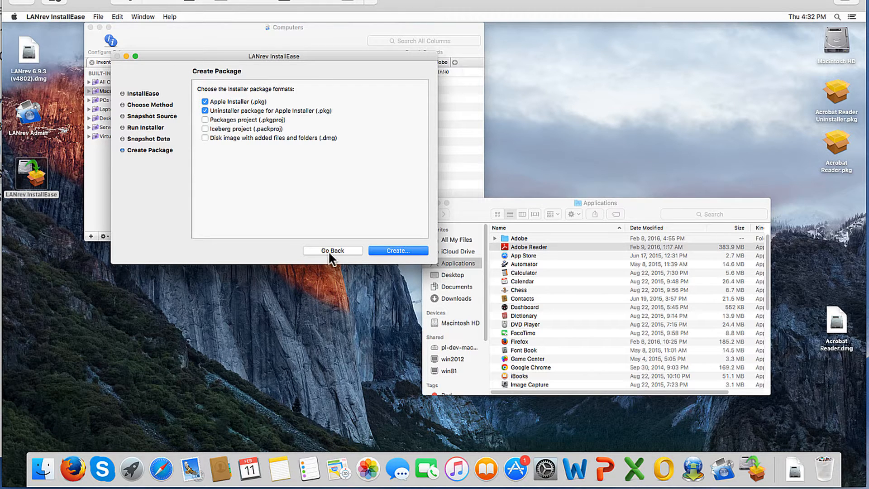
drag(328, 250, 205, 196)
click(43, 16)
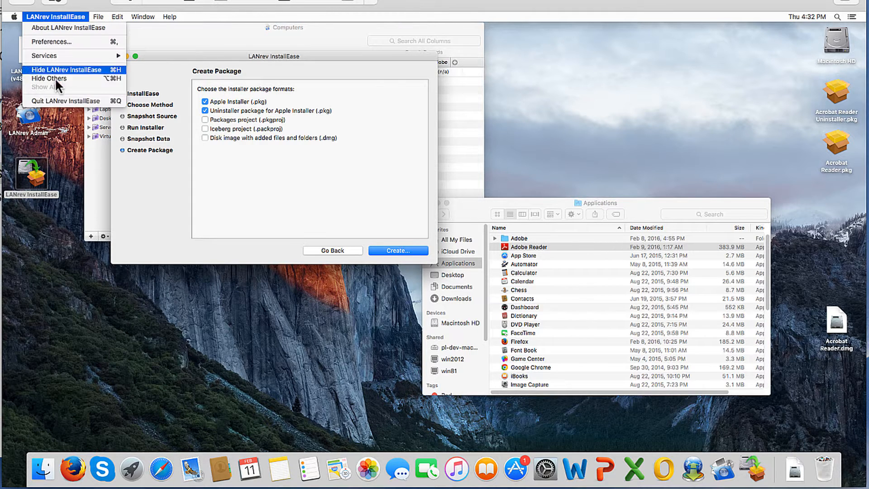
click(66, 100)
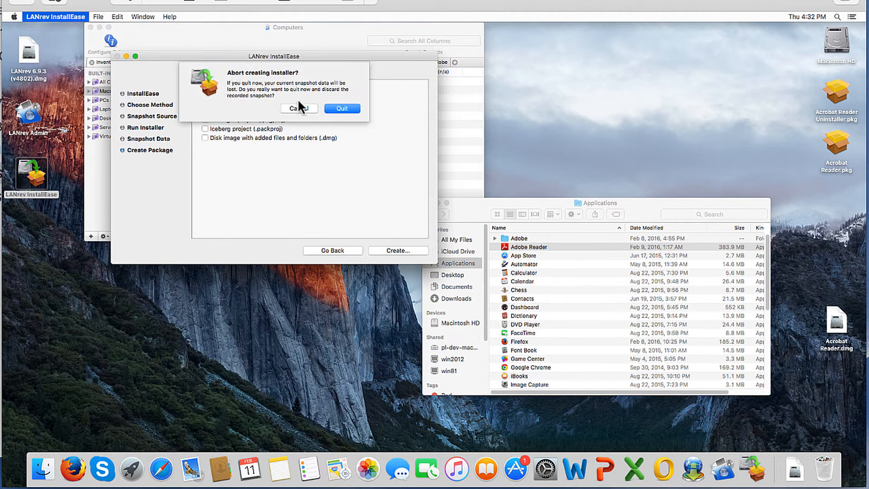
click(330, 108)
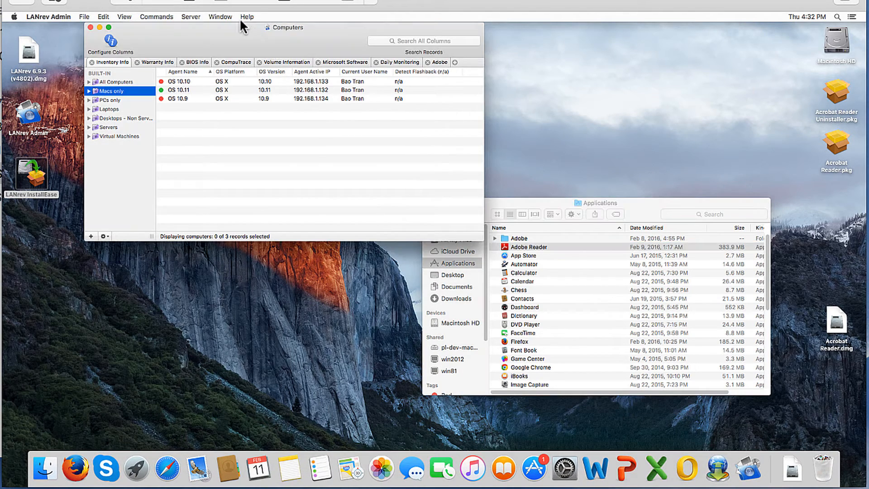
Step: Open the LANrev Admin Server Center and move its window clear of the desktop package files
click(224, 17)
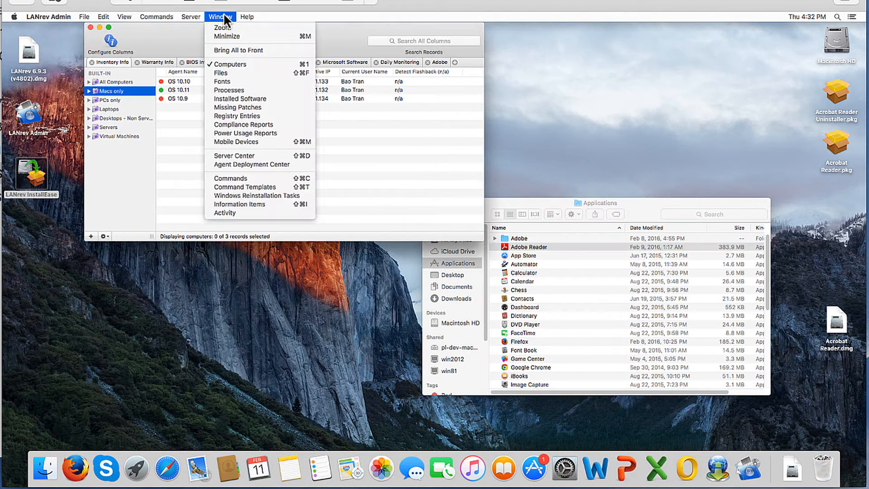
click(251, 154)
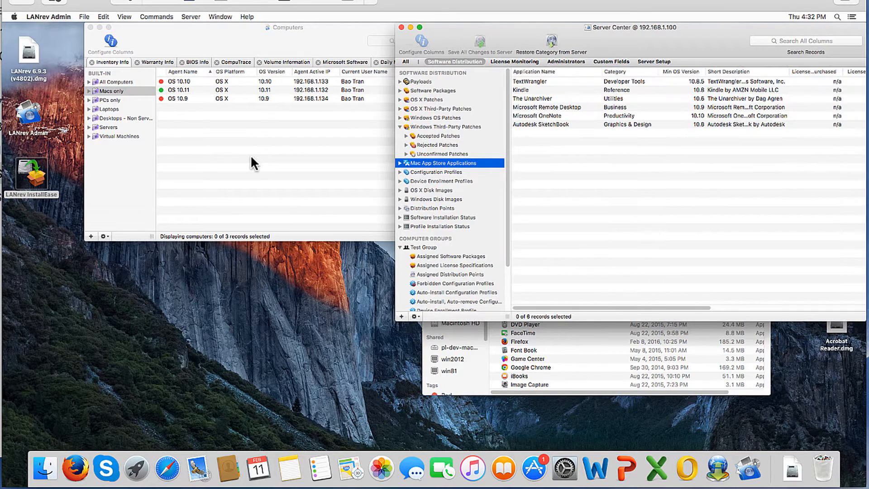
drag(602, 31, 333, 89)
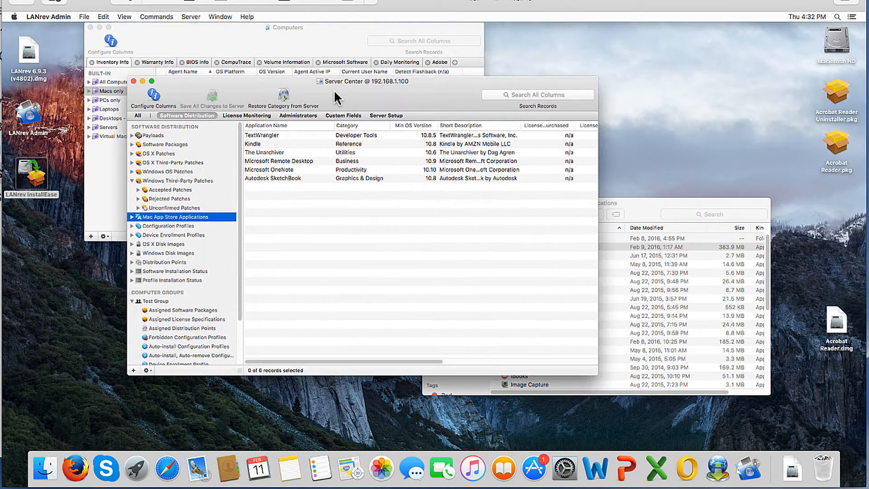
Step: Try to add the desktop's Acrobat Reader Uninstaller.pkg as a software package and examine its installation options
click(838, 94)
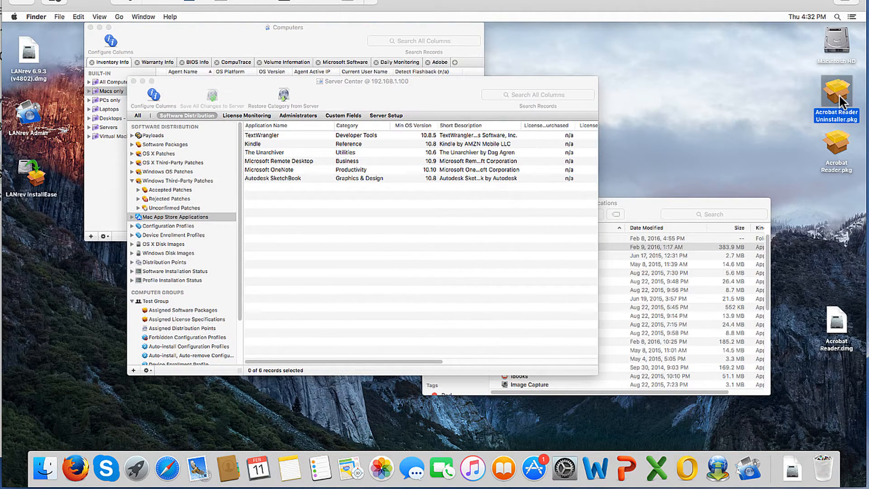
drag(838, 94, 164, 145)
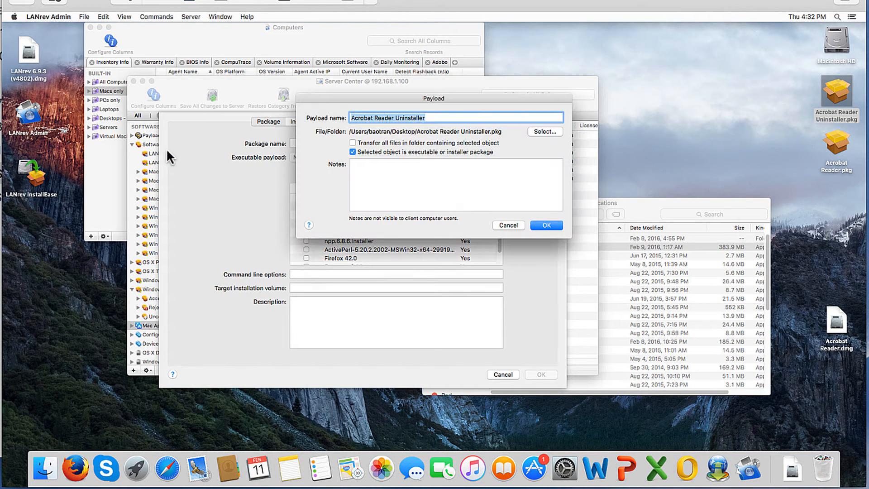
click(552, 222)
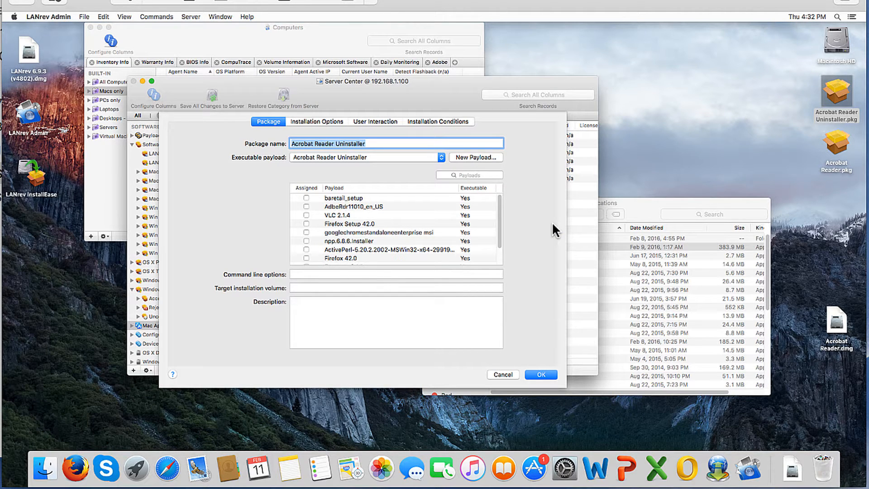
click(328, 121)
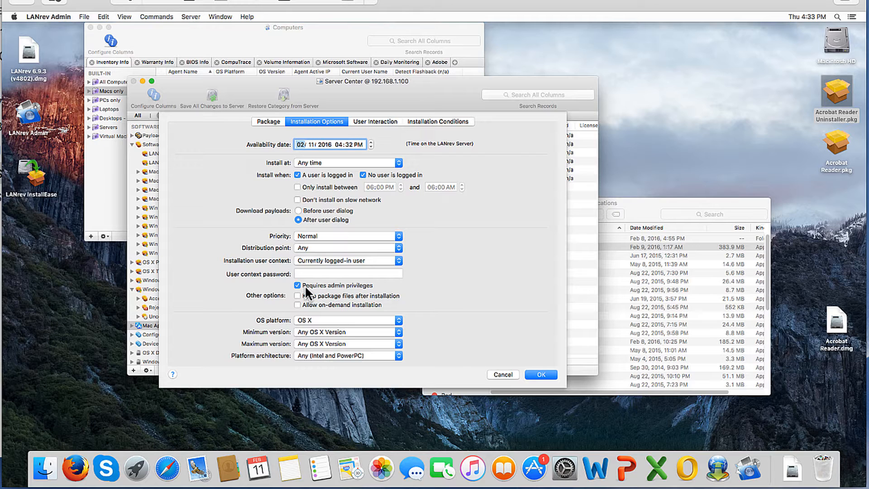
click(503, 375)
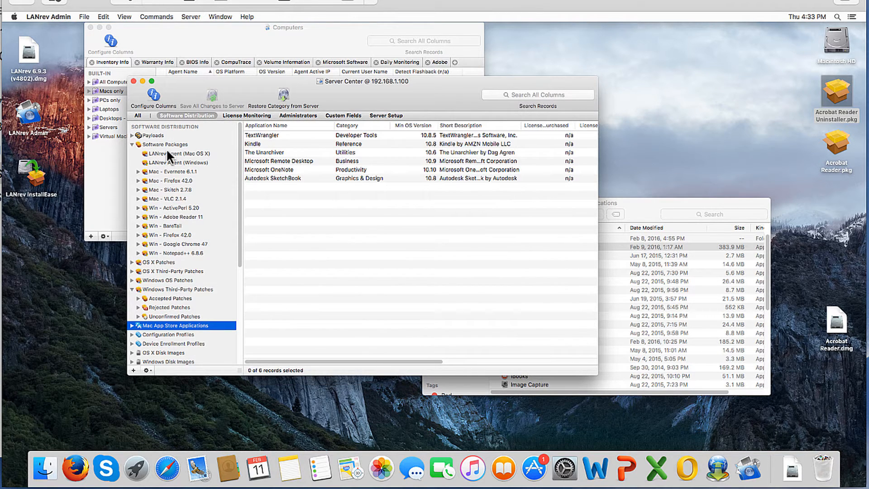
Step: Collapse Software Packages and Windows Third-Party Patches, and expand the Mac App Store Applications group
click(132, 145)
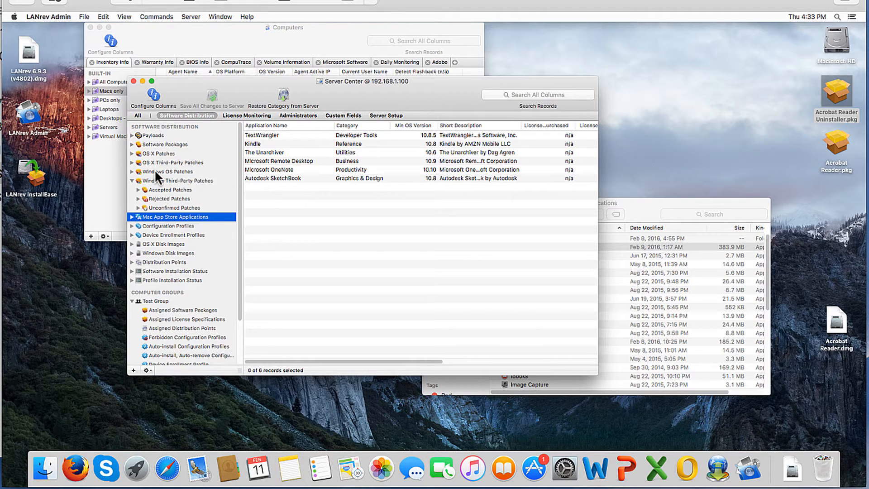
click(131, 180)
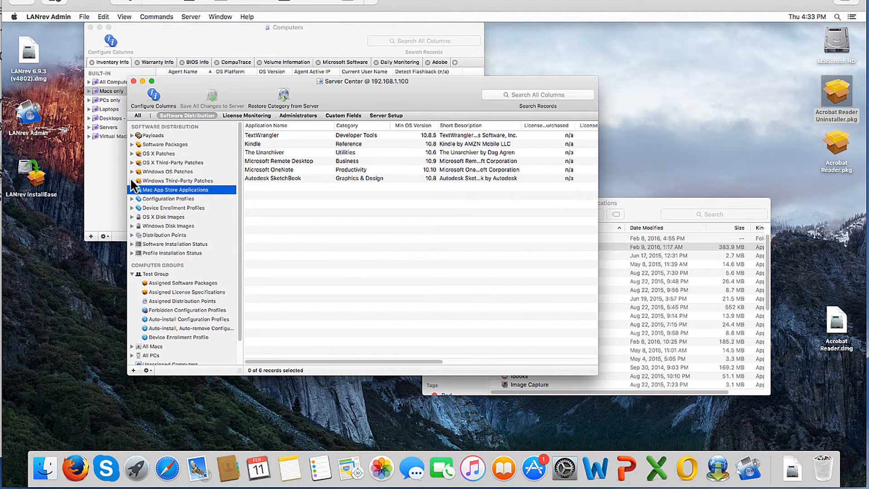
click(131, 189)
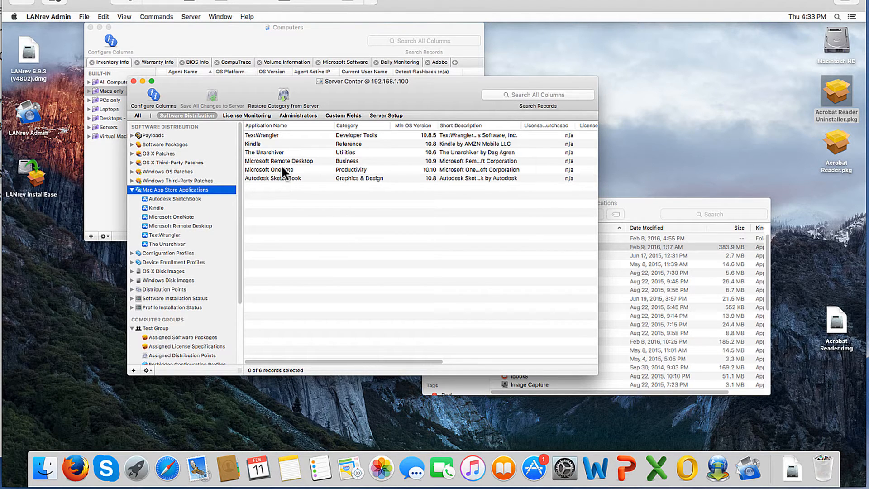
Step: Open the TextWrangler application package for editing and examine its App Store URL, category, minimum OS version and descriptions
click(273, 135)
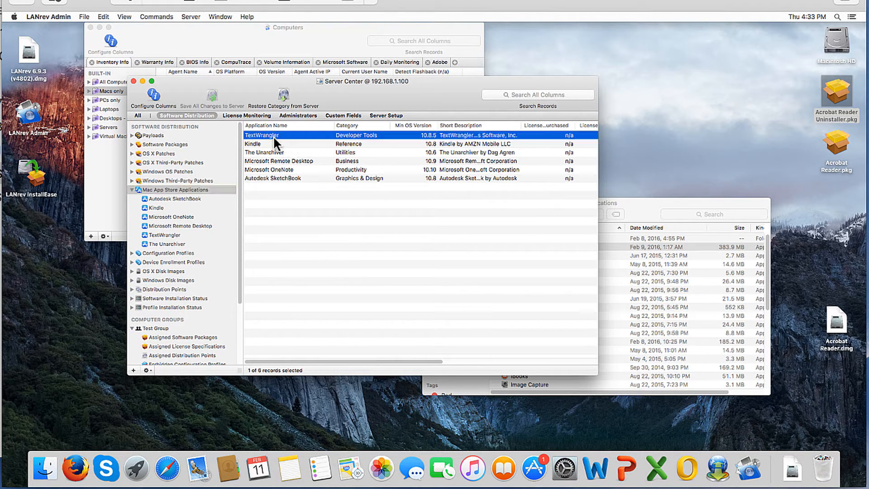
double_click(273, 136)
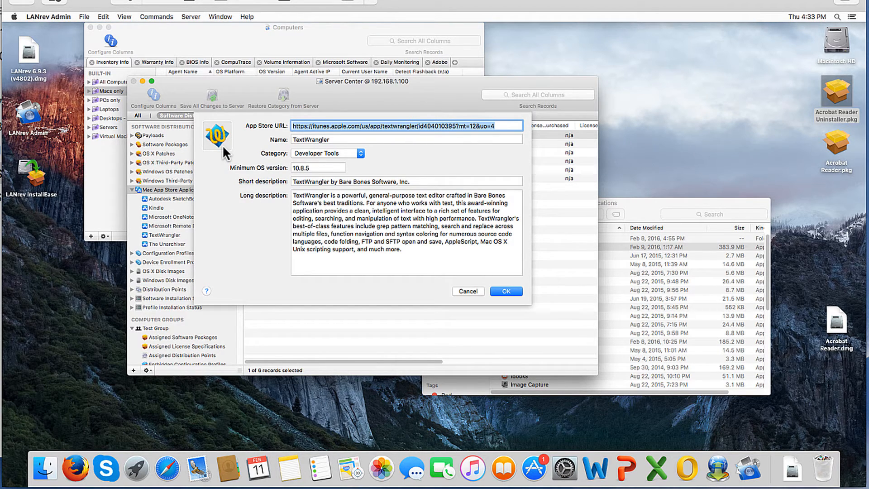
click(469, 291)
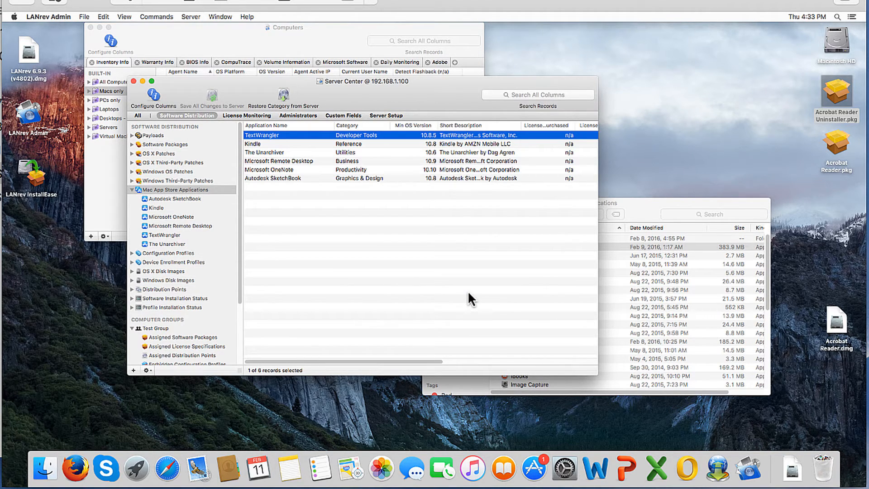
right_click(270, 139)
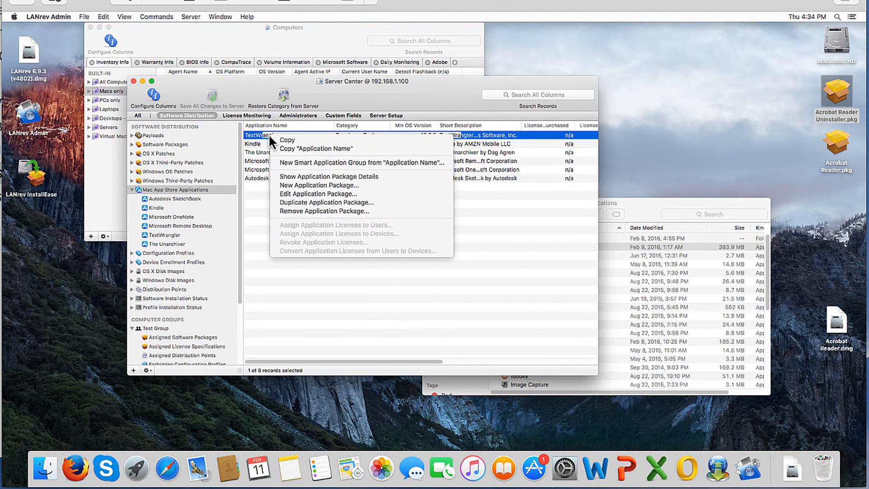
click(291, 193)
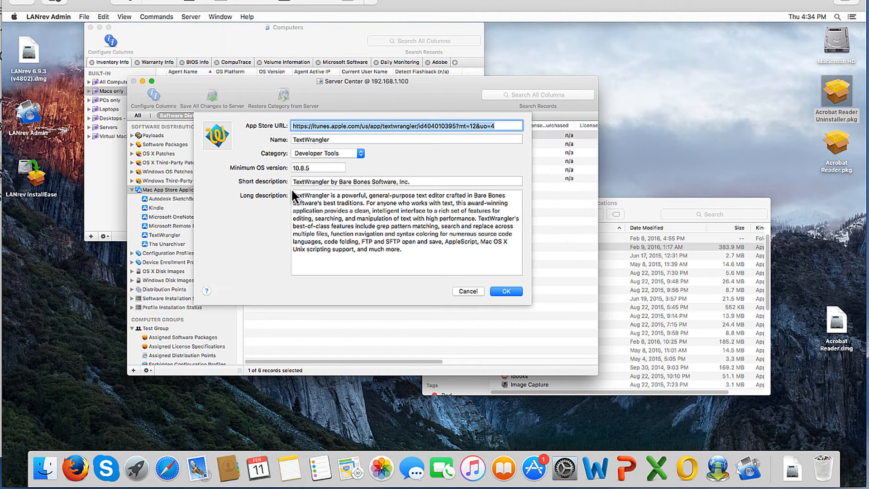
click(468, 291)
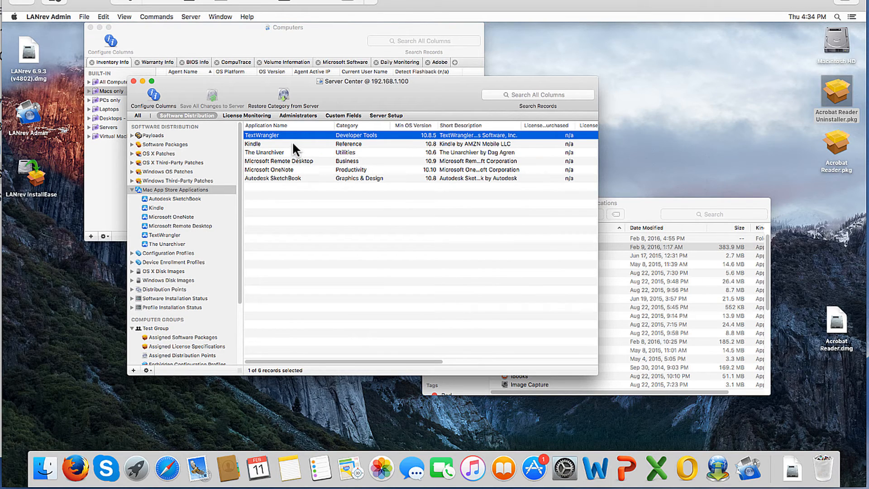
double_click(286, 136)
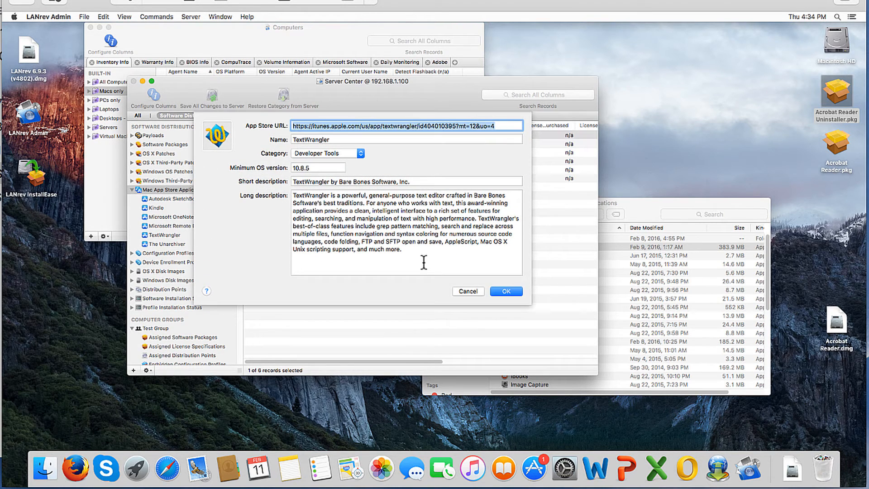
click(468, 291)
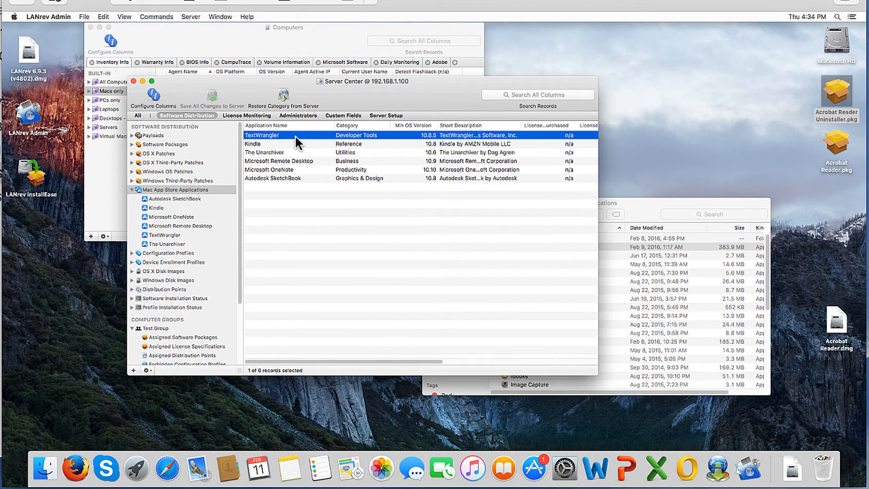
Step: Show the TextWrangler application package details and examine its volume licenses
right_click(295, 135)
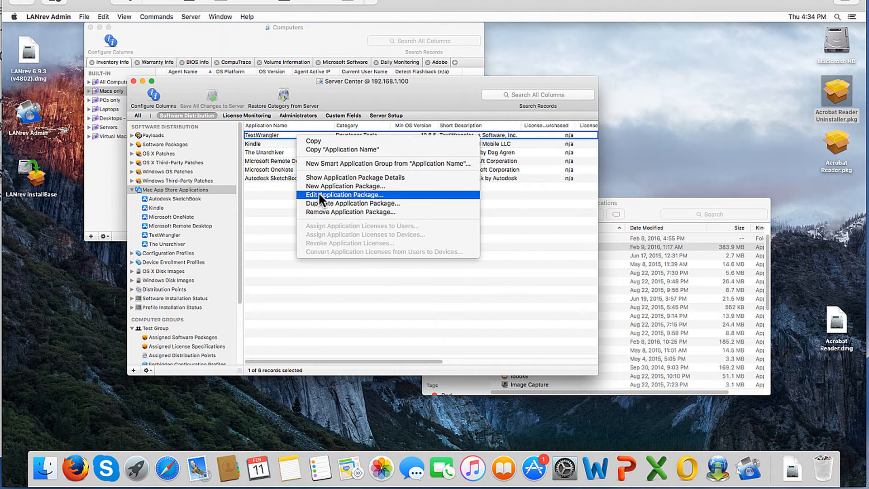
click(316, 177)
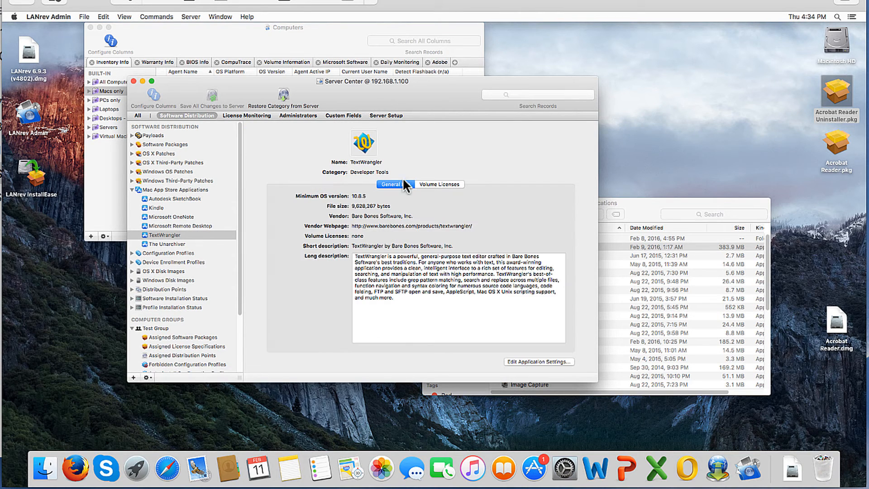
click(430, 183)
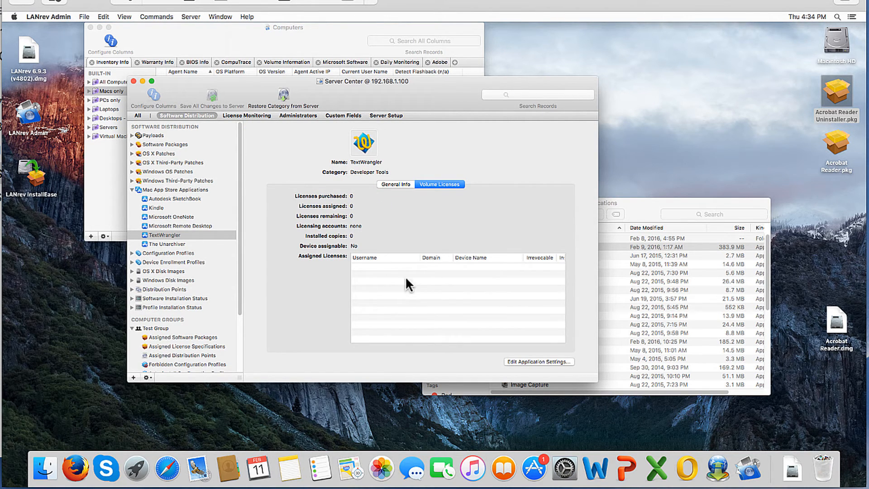